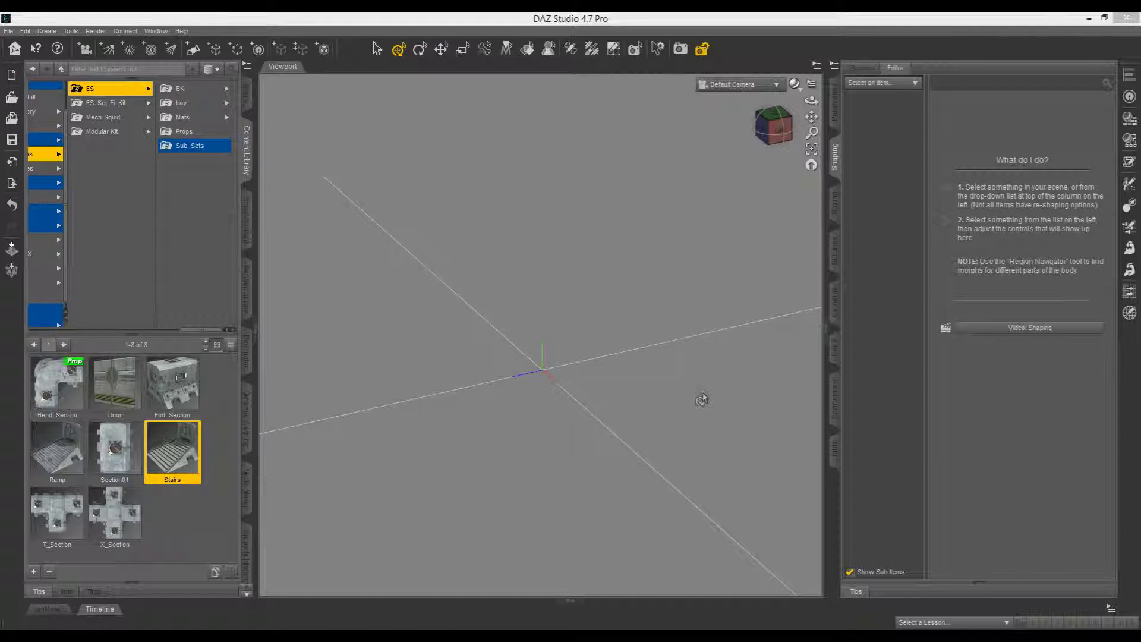
Step: Show the Tool Settings pane and dock it among the side panes next to the viewport
{"action": "left_click", "coordinate": [156, 31]}
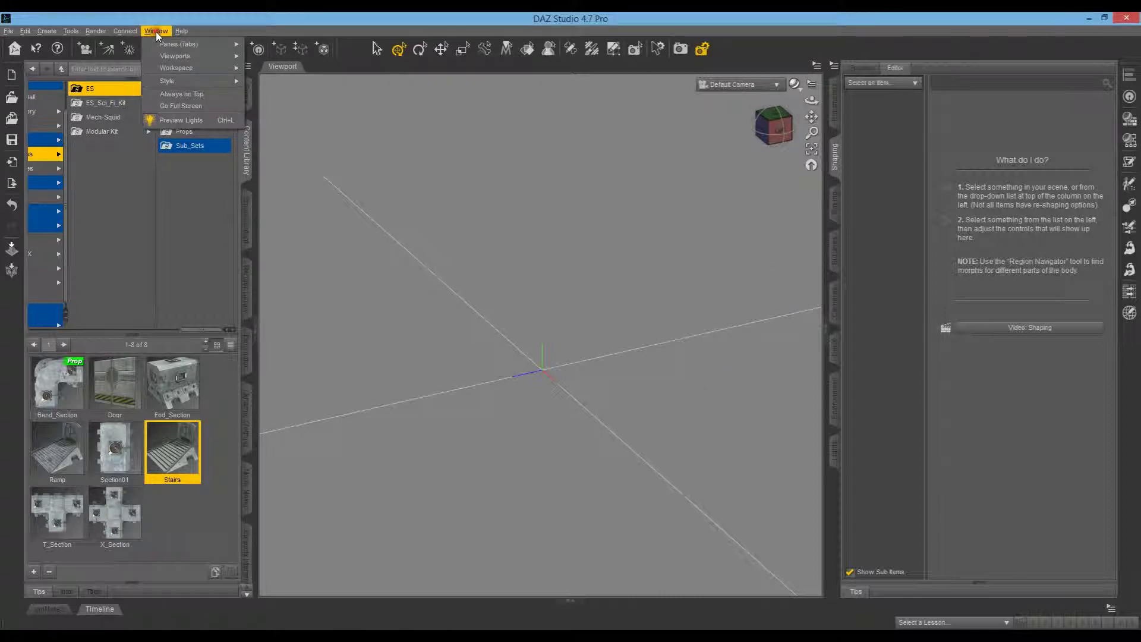
{"action": "mouse_move", "coordinate": [178, 45]}
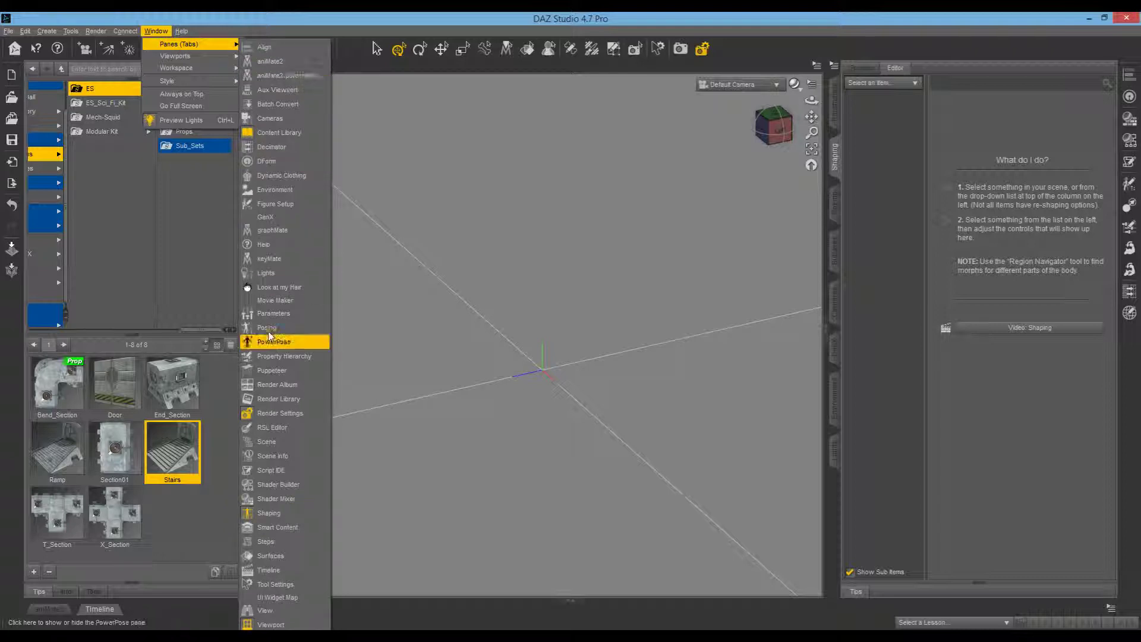
{"action": "left_click", "coordinate": [275, 584]}
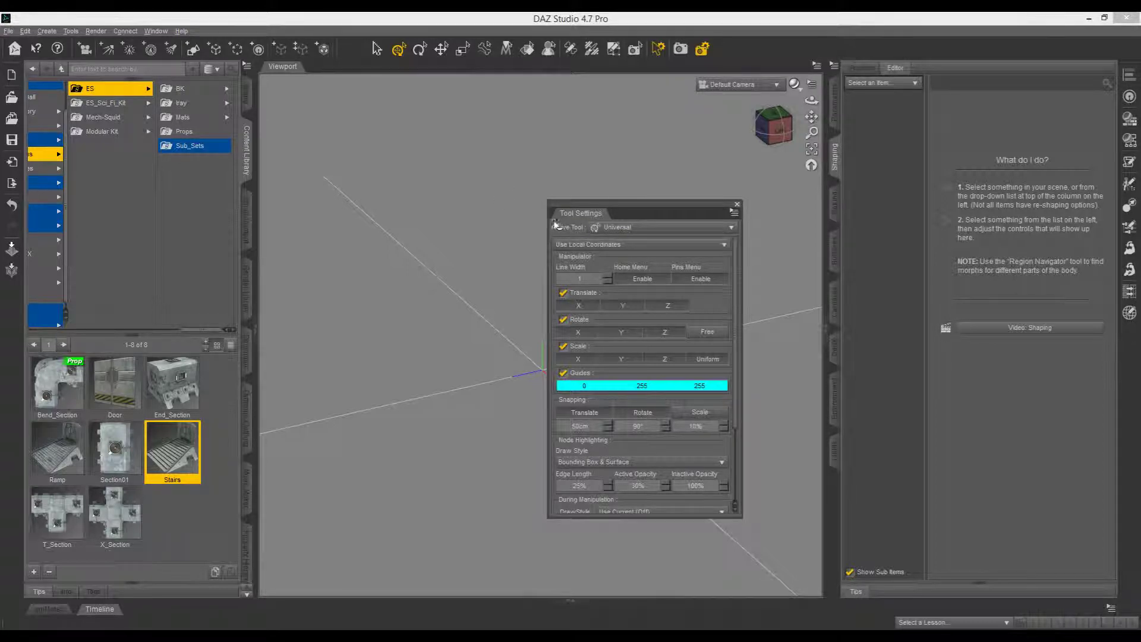
{"action": "mouse_move", "coordinate": [567, 212]}
{"action": "left_mouse_down"}
{"action": "mouse_move", "coordinate": [822, 205]}
{"action": "mouse_move", "coordinate": [837, 136]}
{"action": "left_mouse_up"}
{"action": "left_click_drag", "start_coordinate": [837, 139], "coordinate": [836, 141]}
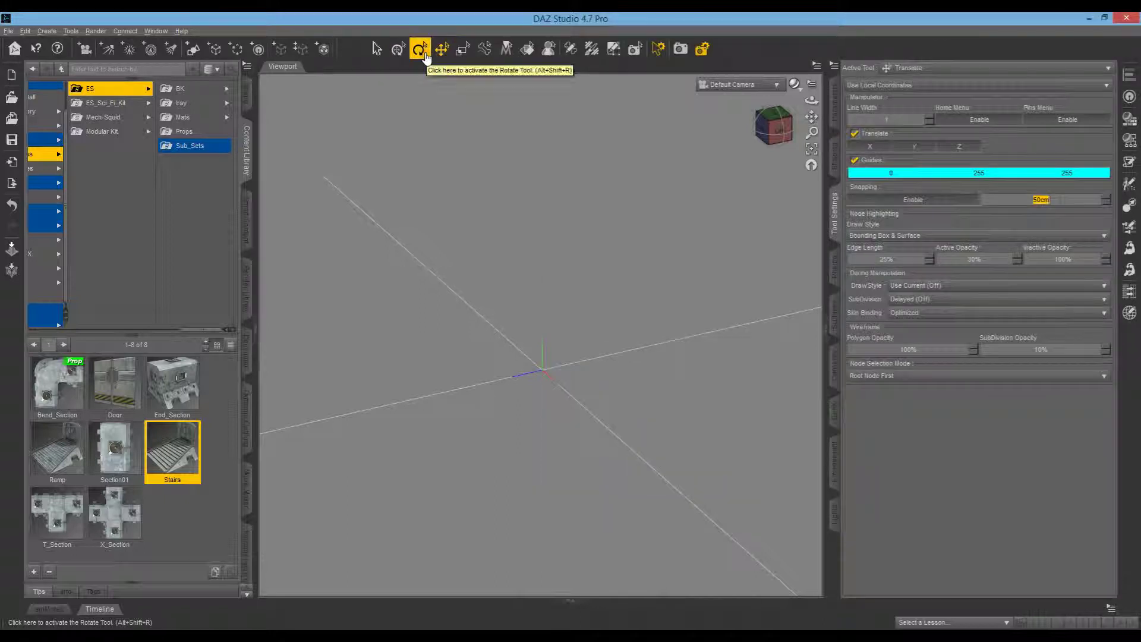
Step: Enable 90° snapping for the Rotate tool and activate the Universal tool
{"action": "left_click", "coordinate": [420, 52]}
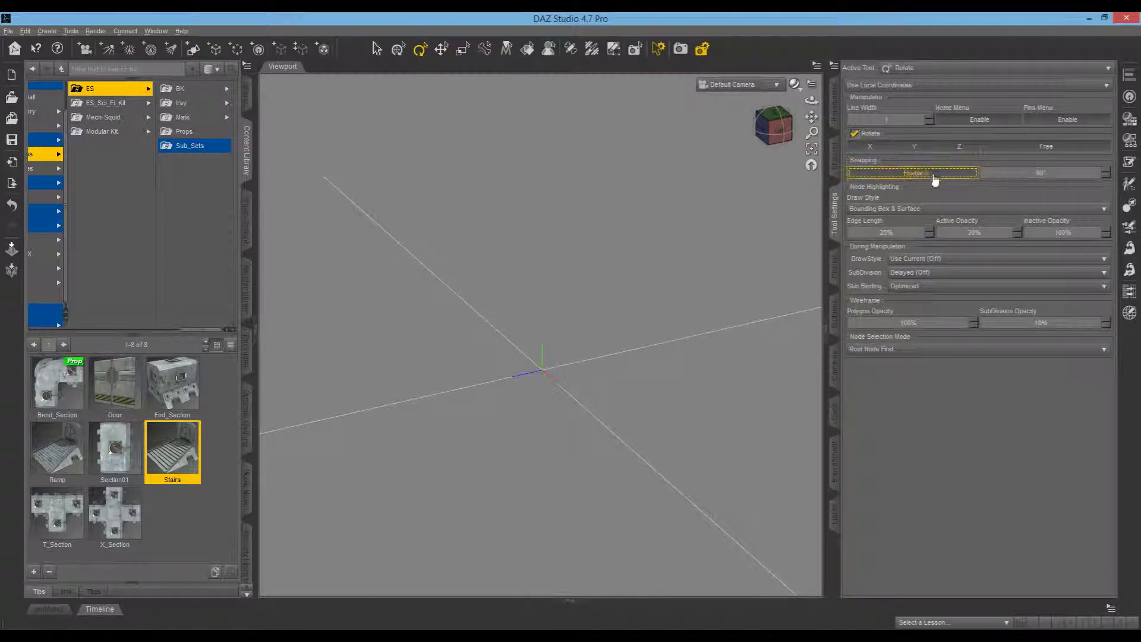
{"action": "left_click", "coordinate": [907, 176]}
{"action": "left_click", "coordinate": [397, 53]}
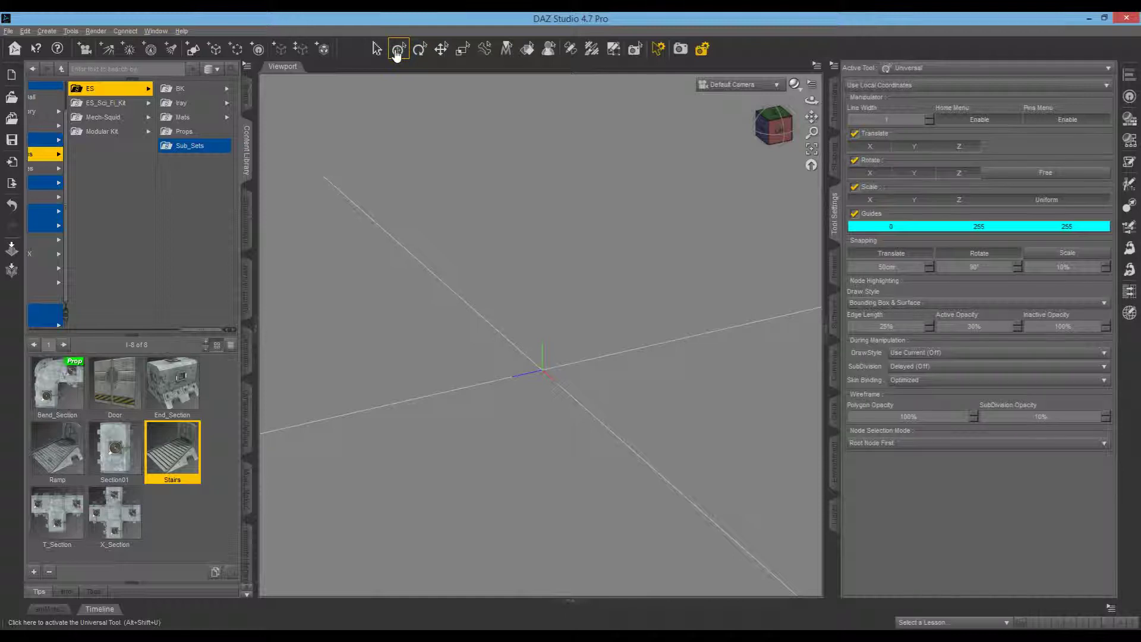
Step: Add a Section01 corridor piece from the Sub_Sets library to the empty scene
{"action": "left_click_drag", "start_coordinate": [779, 132], "coordinate": [790, 131]}
{"action": "left_click_drag", "start_coordinate": [570, 314], "coordinate": [570, 316]}
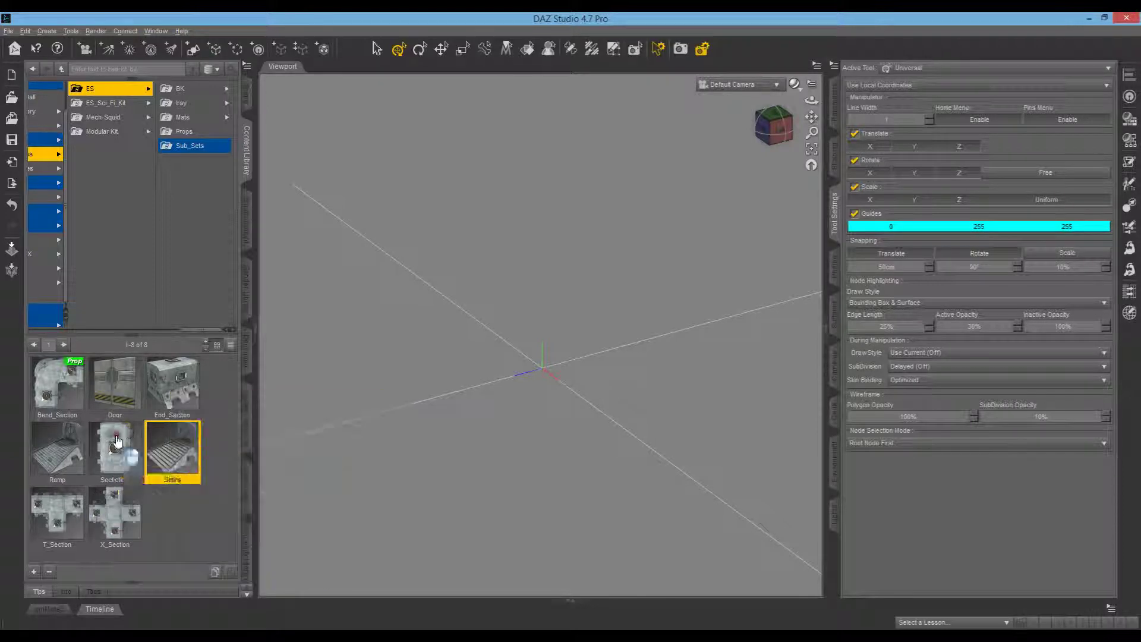
{"action": "left_click_drag", "start_coordinate": [114, 446], "coordinate": [540, 456]}
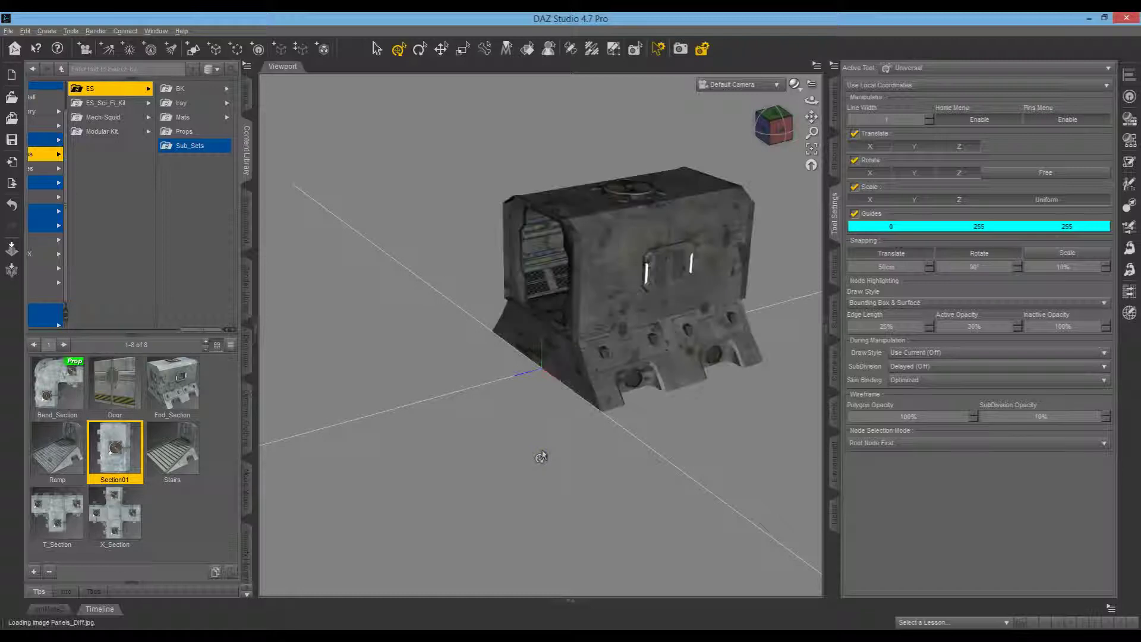
{"action": "scroll", "coordinate": [542, 444], "scroll_direction": "down", "scroll_amount": 3}
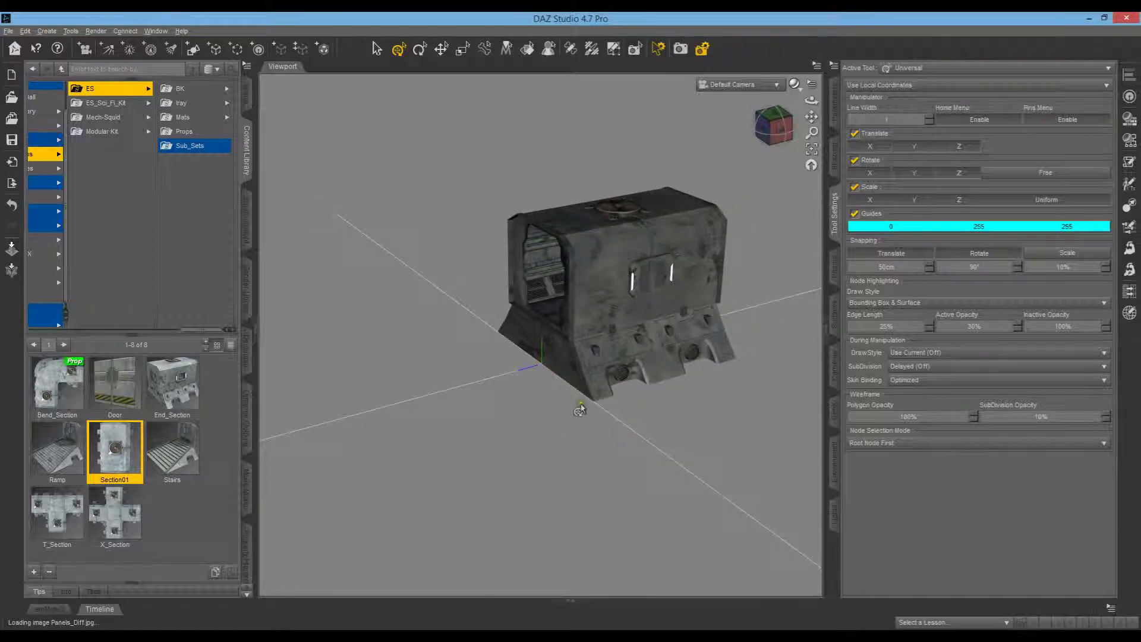
Step: Add the Stairs piece and rotate it 180° about the vertical axis so it leads down from the corridor's open end
{"action": "left_click_drag", "start_coordinate": [787, 153], "coordinate": [773, 156]}
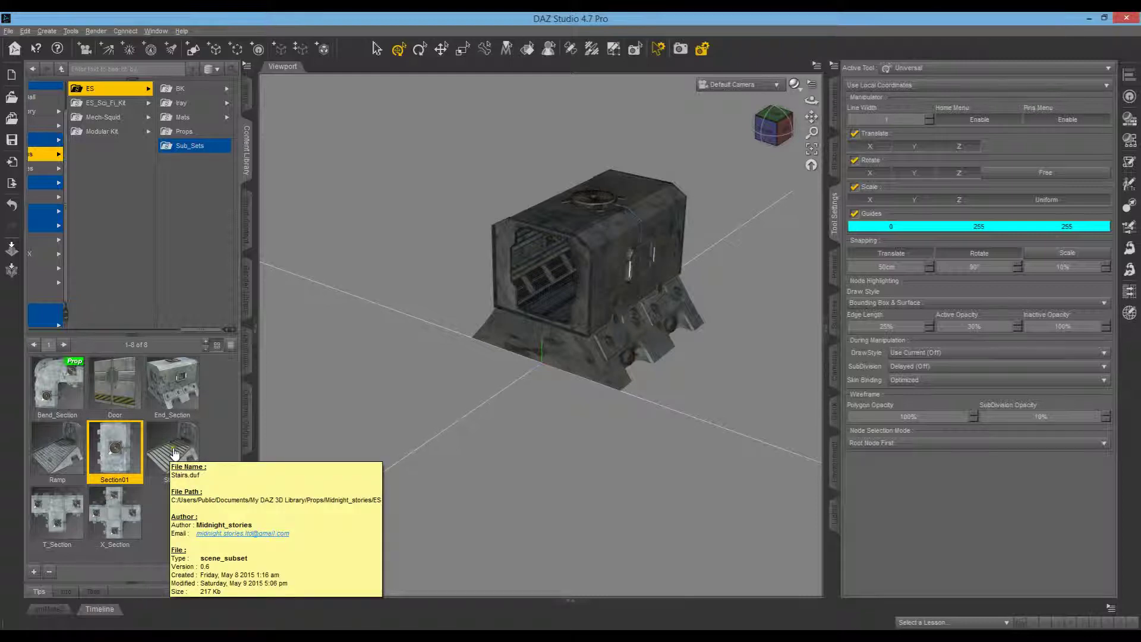
{"action": "left_click_drag", "start_coordinate": [174, 454], "coordinate": [674, 347]}
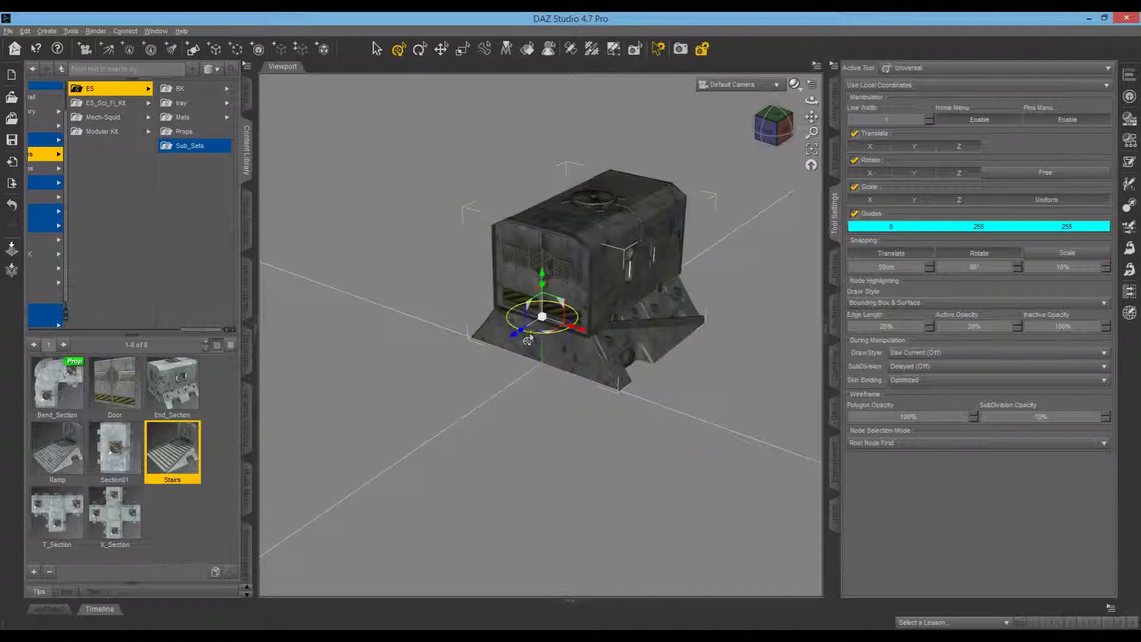
{"action": "left_click_drag", "start_coordinate": [526, 340], "coordinate": [464, 339]}
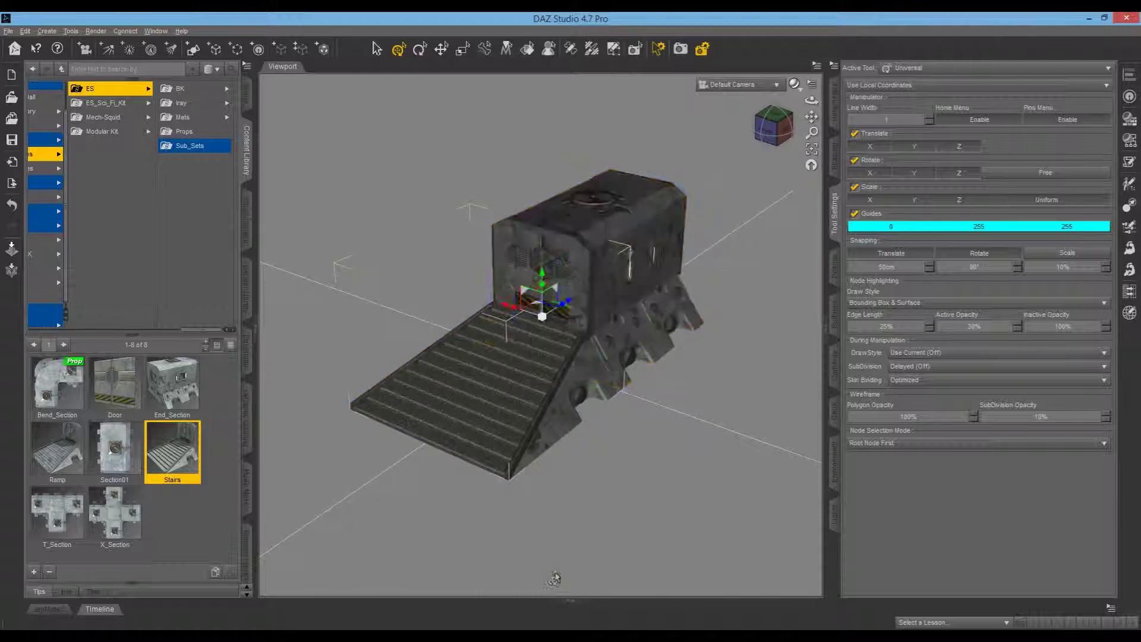
{"action": "scroll", "coordinate": [441, 457], "scroll_direction": "down", "scroll_amount": 4}
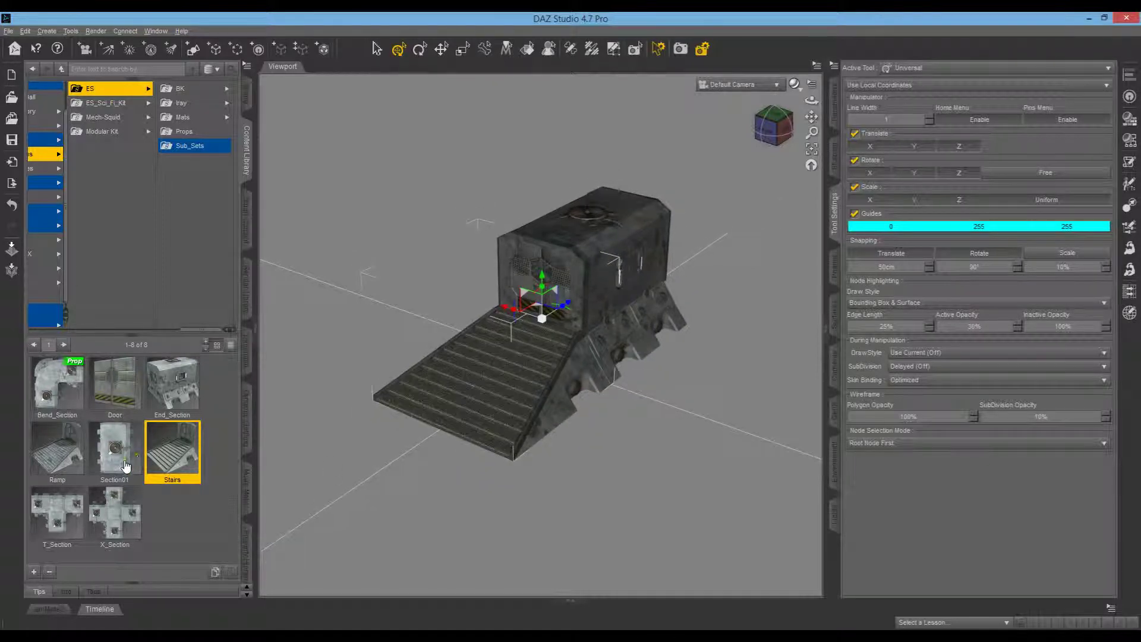
Step: Add a second Section01 and move it directly behind the first section to lengthen the corridor
{"action": "mouse_move", "coordinate": [123, 454]}
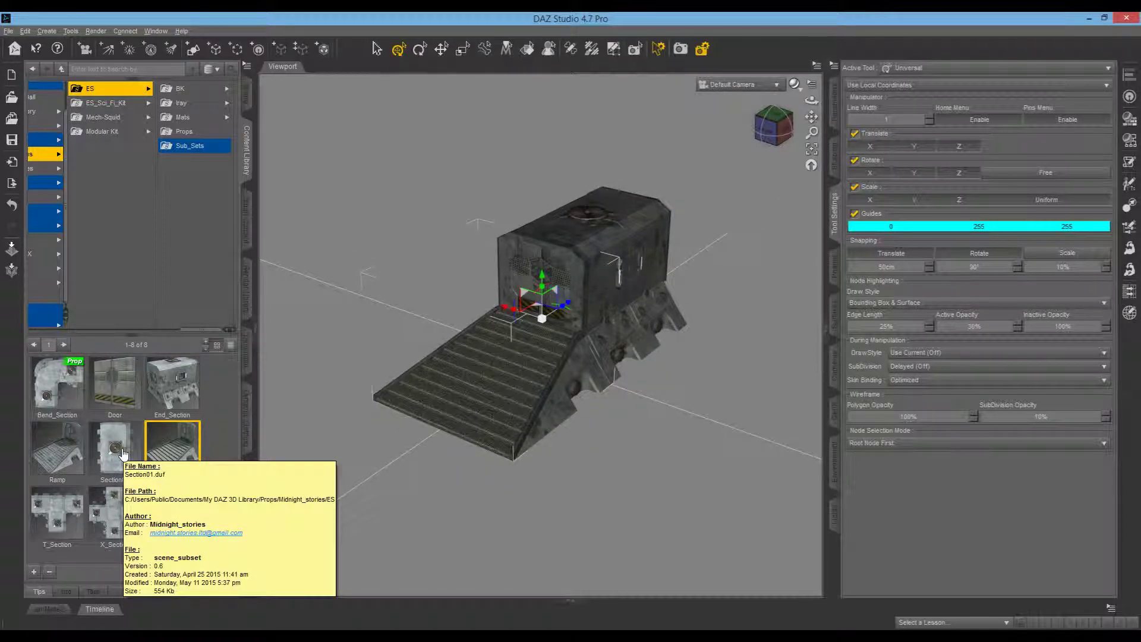
{"action": "double_click", "coordinate": [123, 454]}
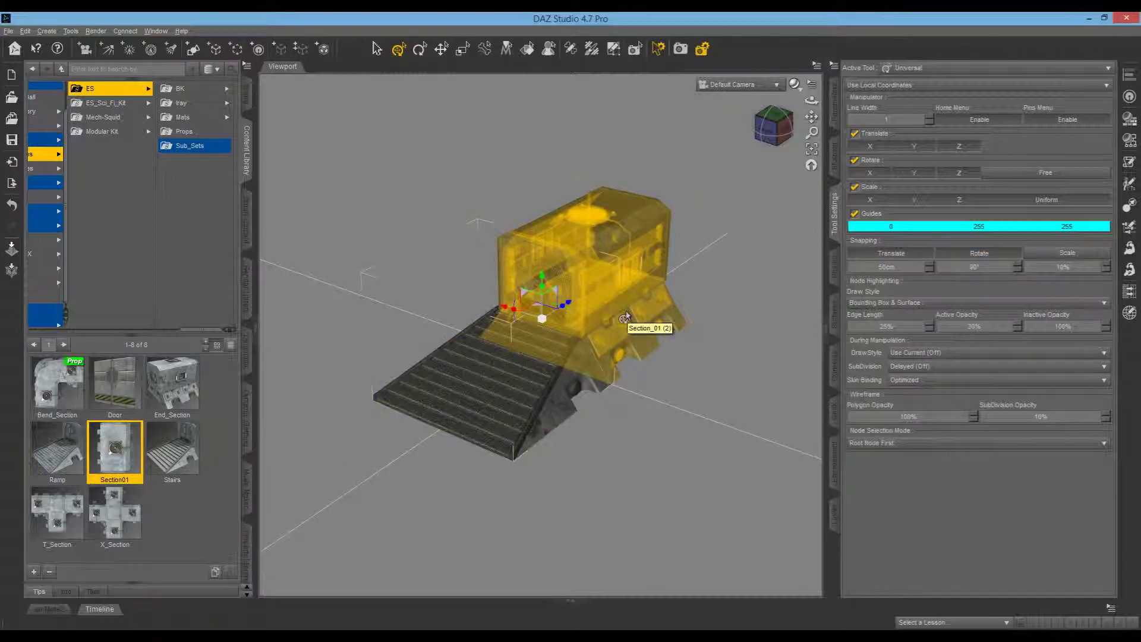
{"action": "left_click", "coordinate": [515, 347]}
{"action": "left_click_drag", "start_coordinate": [515, 347], "coordinate": [614, 291]}
{"action": "left_click_drag", "start_coordinate": [770, 128], "coordinate": [713, 146]}
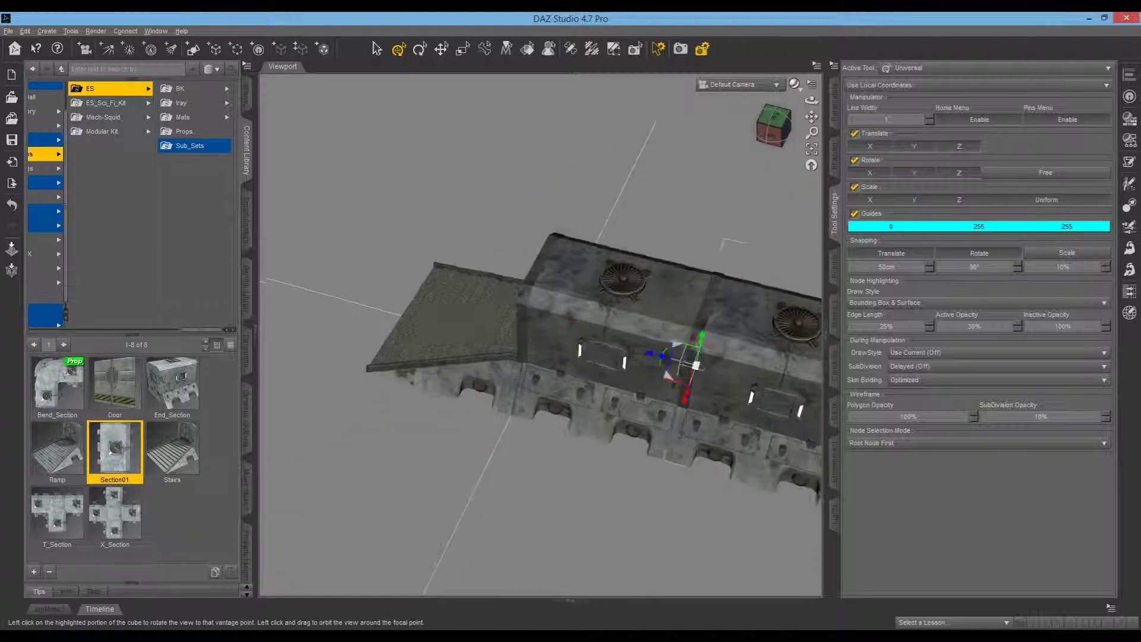
{"action": "left_click", "coordinate": [772, 126]}
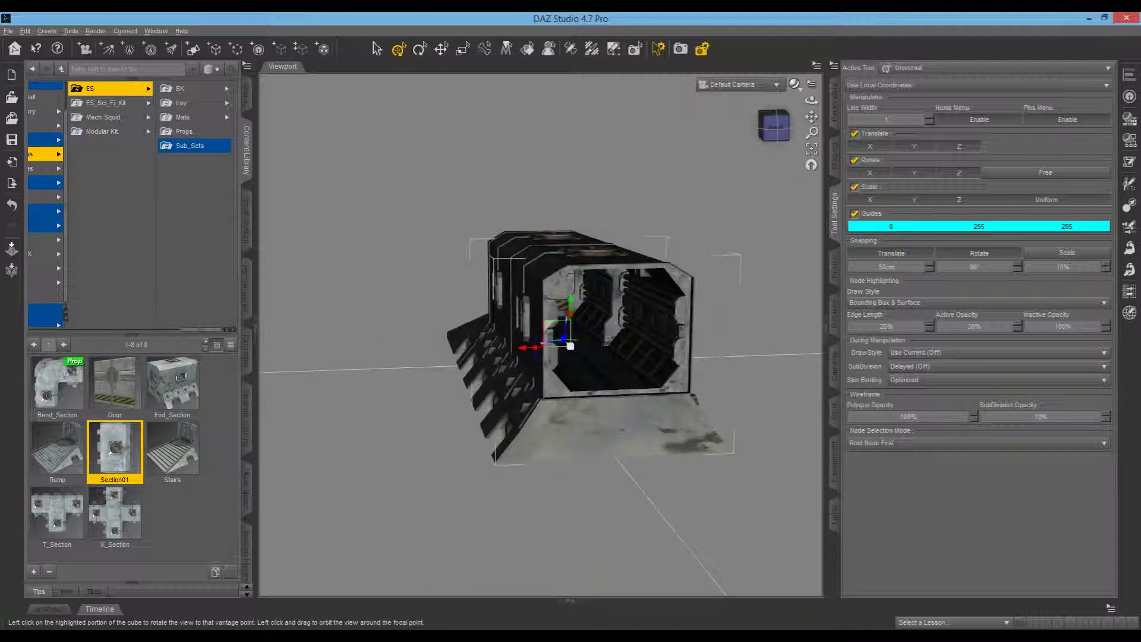
{"action": "mouse_move", "coordinate": [772, 126]}
{"action": "left_mouse_down"}
{"action": "mouse_move", "coordinate": [814, 155]}
{"action": "mouse_move", "coordinate": [856, 139]}
{"action": "mouse_move", "coordinate": [826, 128]}
{"action": "mouse_move", "coordinate": [880, 158]}
{"action": "mouse_move", "coordinate": [823, 133]}
{"action": "mouse_move", "coordinate": [800, 138]}
{"action": "mouse_move", "coordinate": [790, 161]}
{"action": "mouse_move", "coordinate": [755, 122]}
{"action": "mouse_move", "coordinate": [770, 126]}
{"action": "left_mouse_up"}
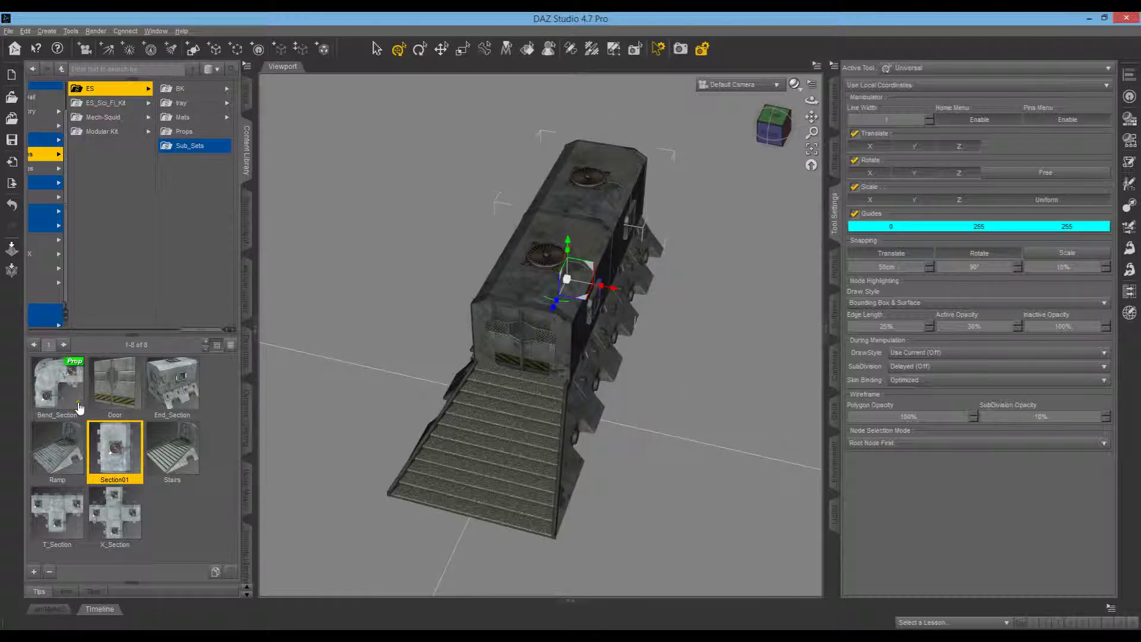
Step: Add a T_Section and move it back so its stem joins the far end of the second corridor section
{"action": "mouse_move", "coordinate": [69, 390]}
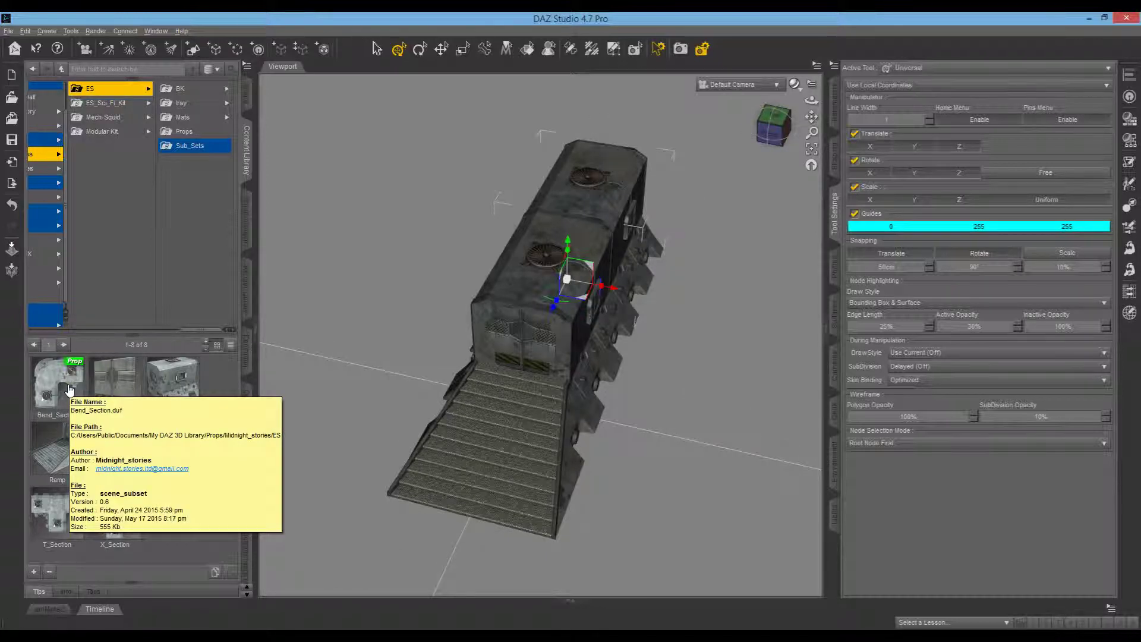
{"action": "left_click", "coordinate": [51, 523]}
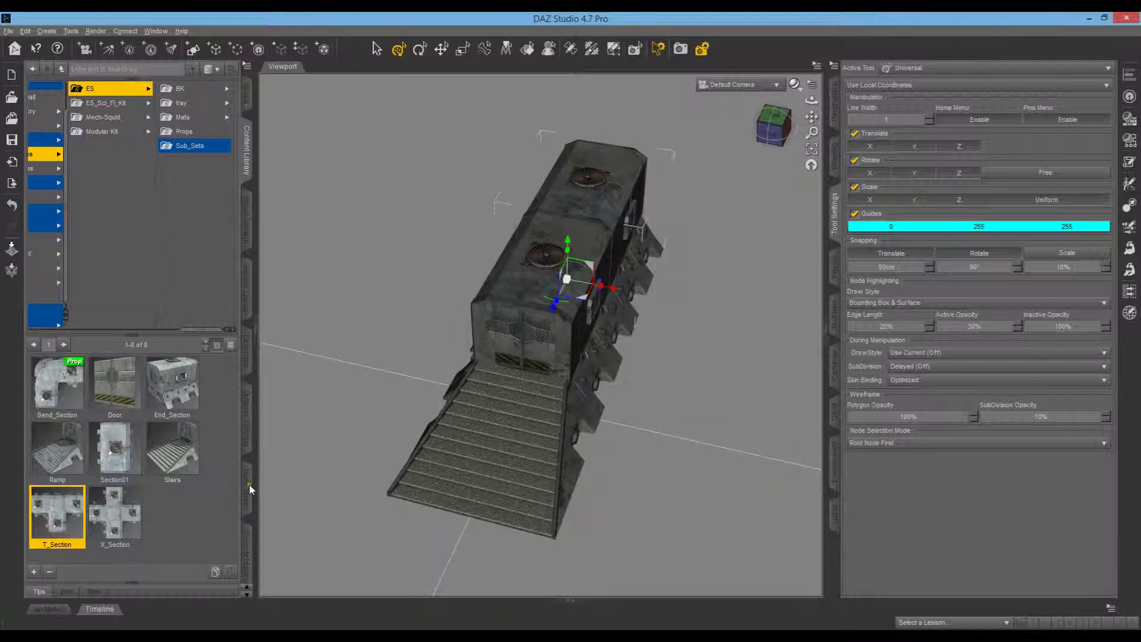
{"action": "double_click", "coordinate": [62, 530]}
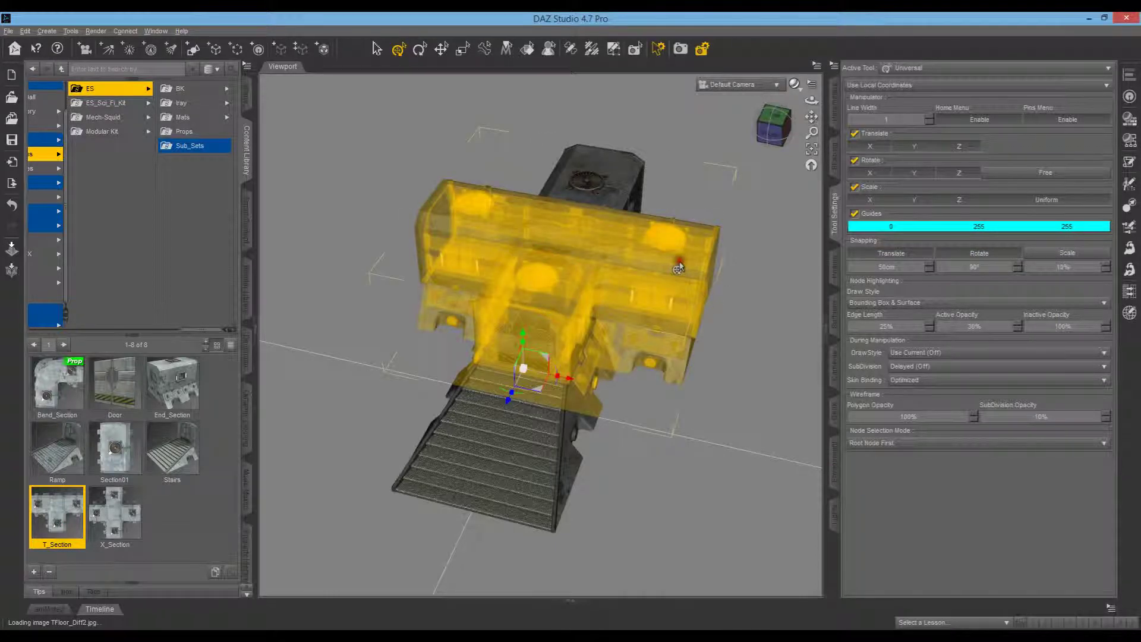
{"action": "left_click", "coordinate": [486, 417]}
{"action": "left_click_drag", "start_coordinate": [502, 410], "coordinate": [621, 242]}
{"action": "left_click_drag", "start_coordinate": [788, 124], "coordinate": [713, 110]}
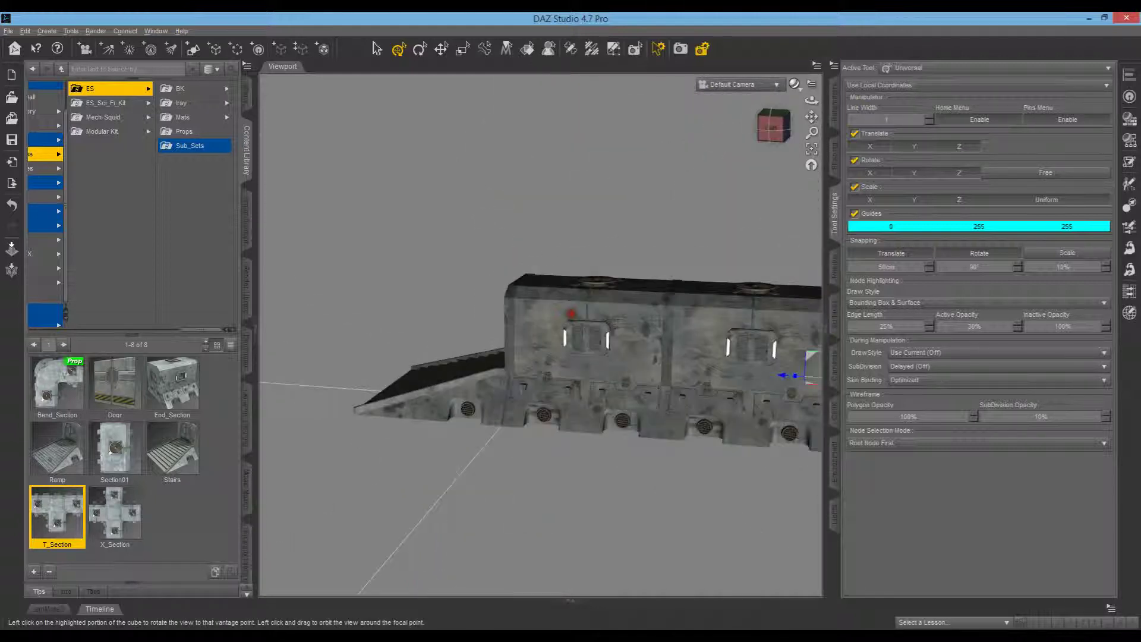
{"action": "left_click", "coordinate": [773, 115]}
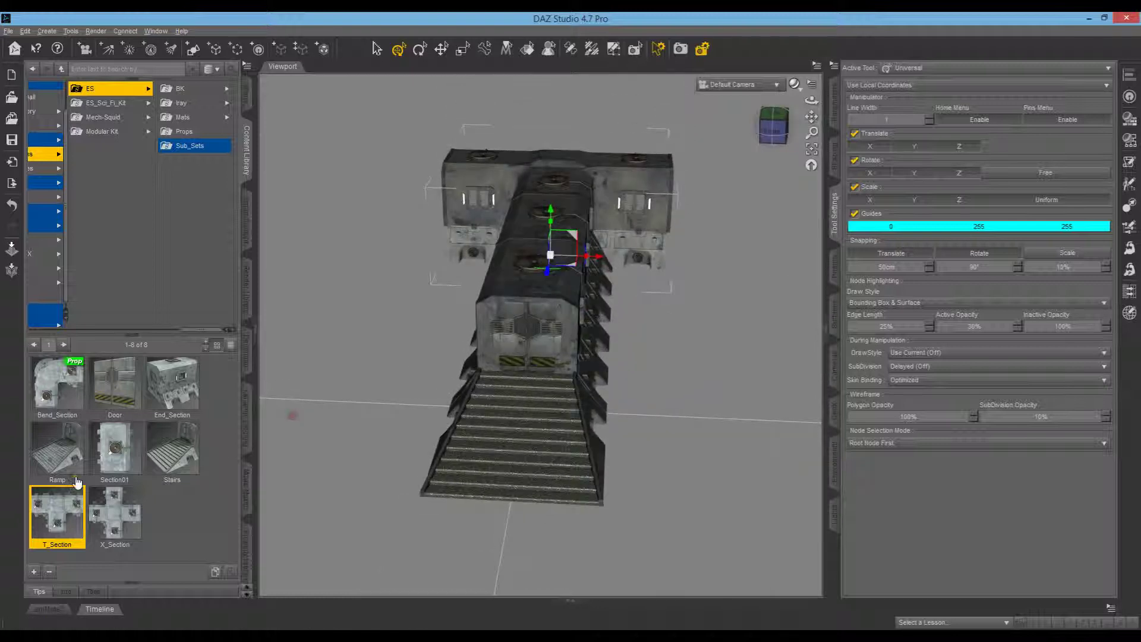
Step: Add a Bend_Section and move it onto the end of the T-section's left arm, with its open end facing the stairs side
{"action": "double_click", "coordinate": [62, 383]}
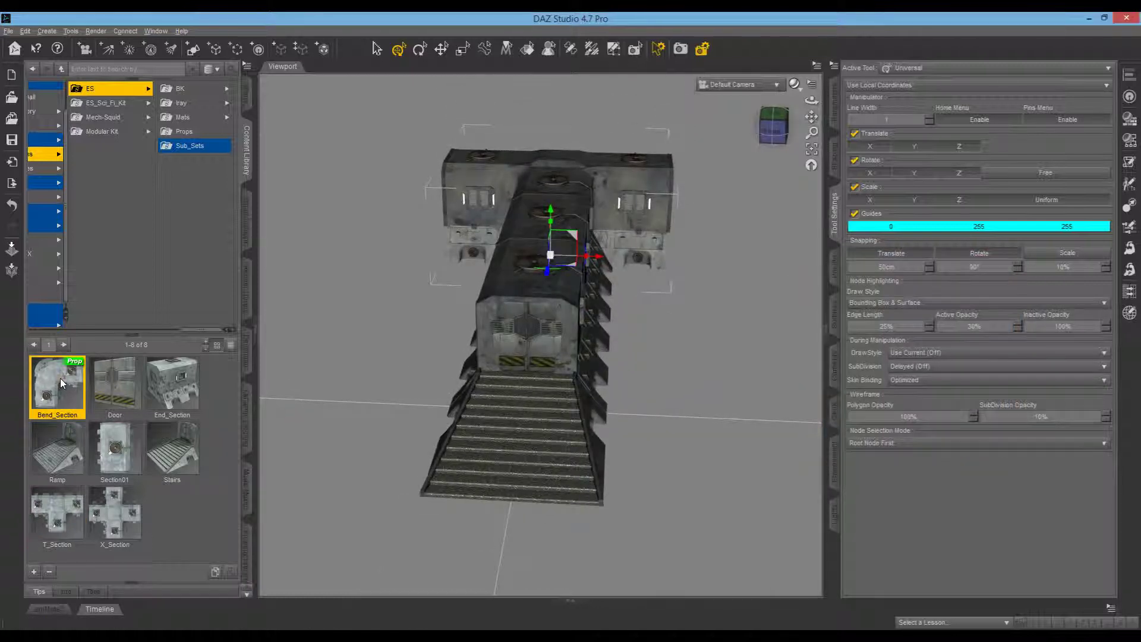
{"action": "left_click_drag", "start_coordinate": [772, 133], "coordinate": [774, 145]}
{"action": "left_click", "coordinate": [647, 247]}
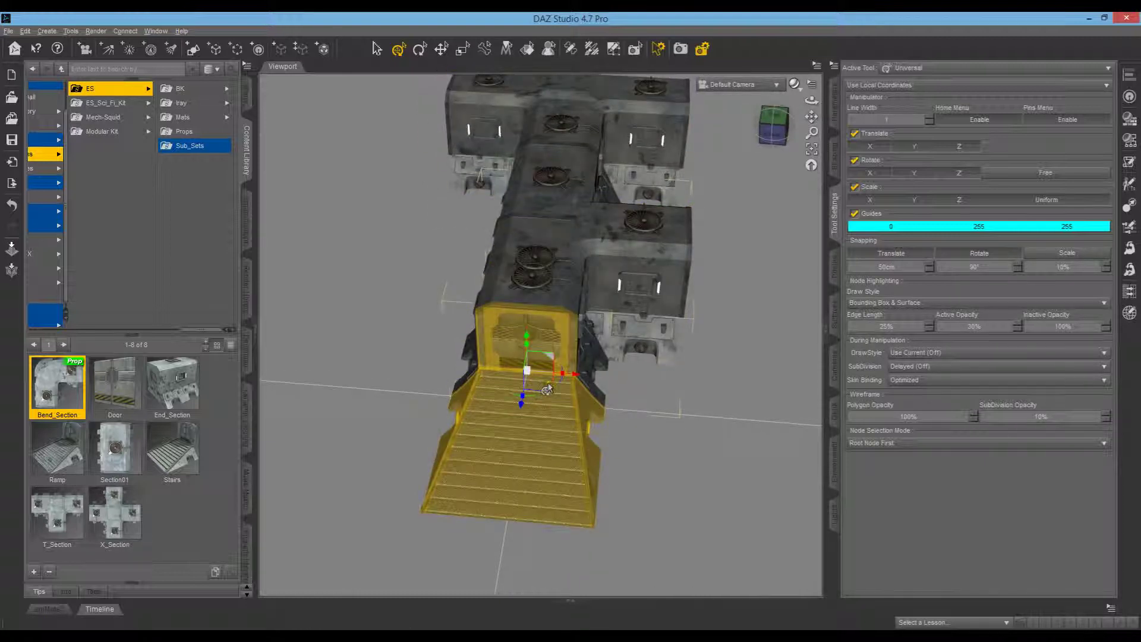
{"action": "left_click_drag", "start_coordinate": [547, 389], "coordinate": [325, 198]}
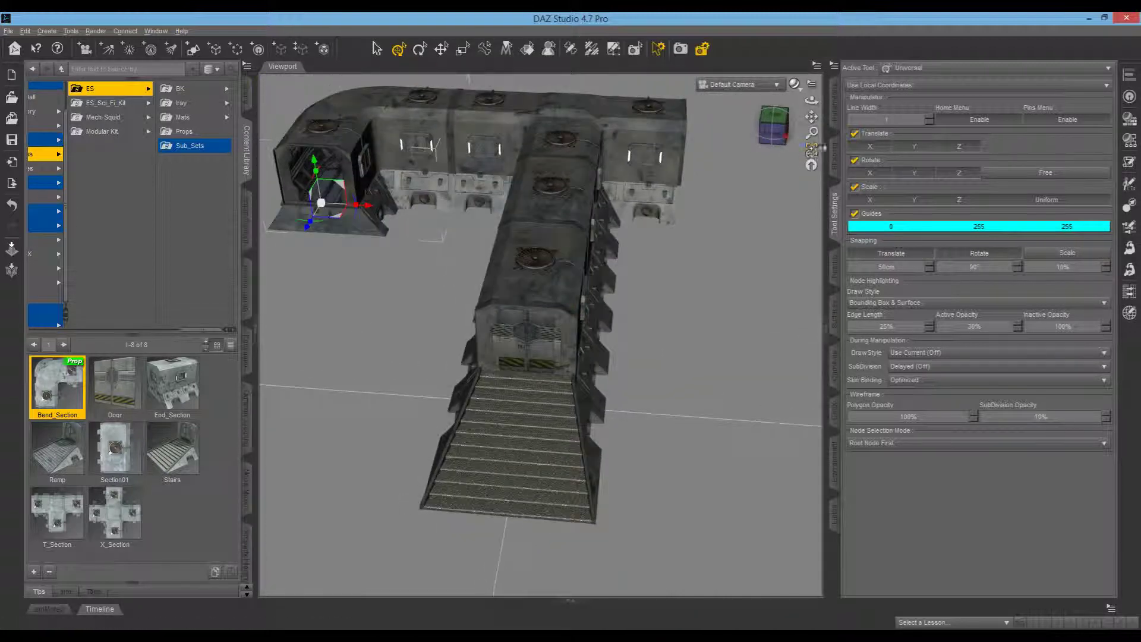
{"action": "left_click_drag", "start_coordinate": [811, 116], "coordinate": [517, 276]}
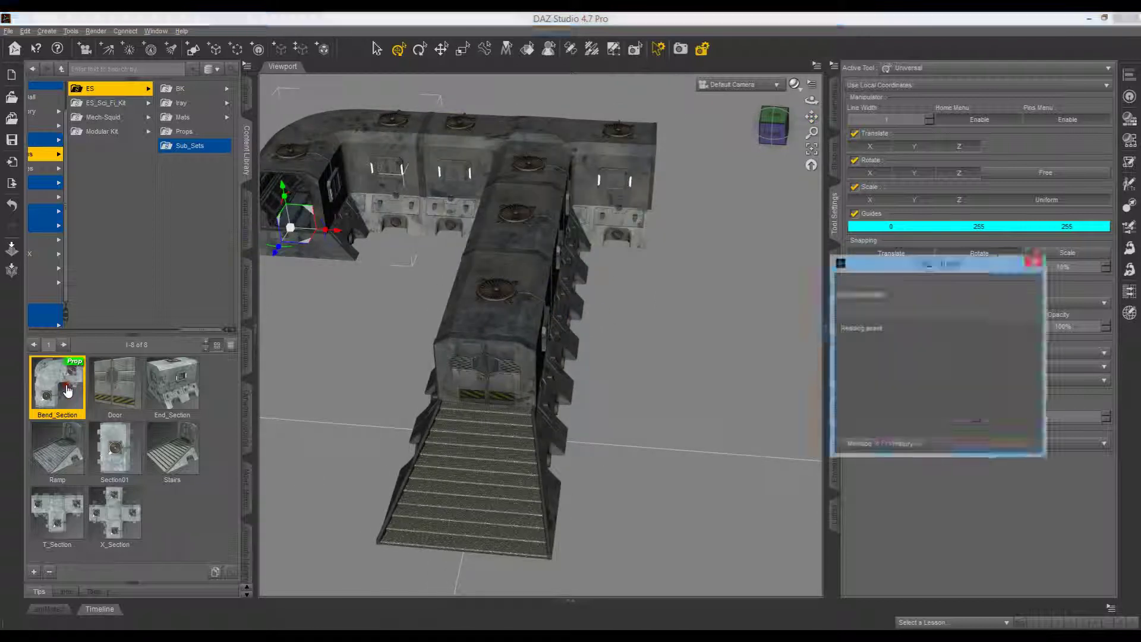
Step: Add another Bend_Section, rotate it 90° about the vertical axis and attach it to the T-section's right arm
{"action": "left_click_drag", "start_coordinate": [67, 391], "coordinate": [619, 294]}
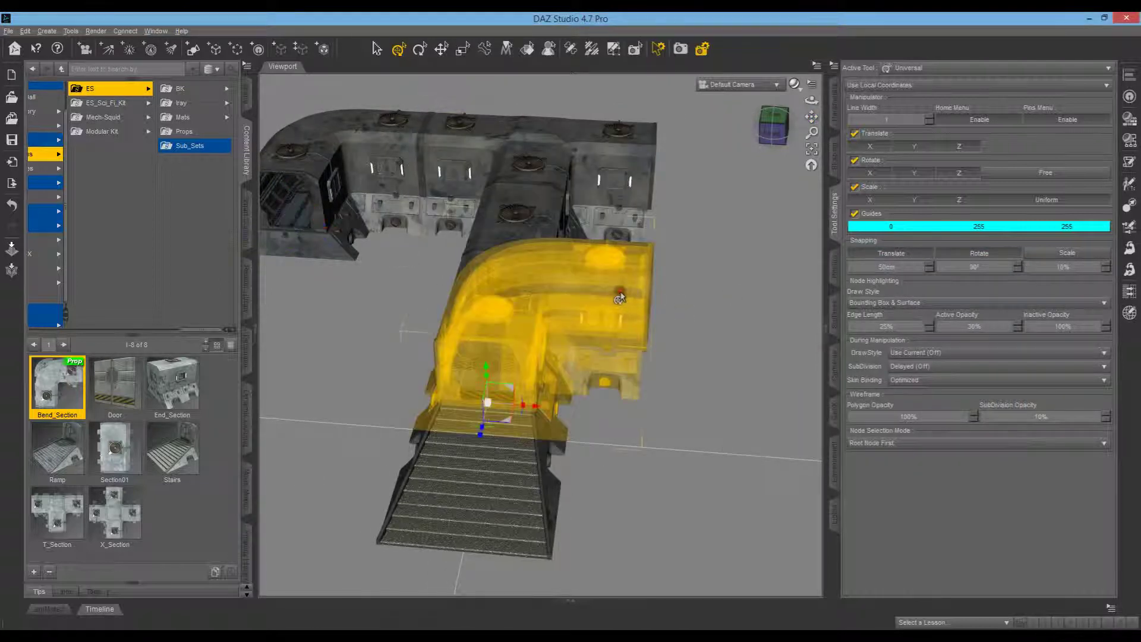
{"action": "left_click_drag", "start_coordinate": [490, 427], "coordinate": [475, 455]}
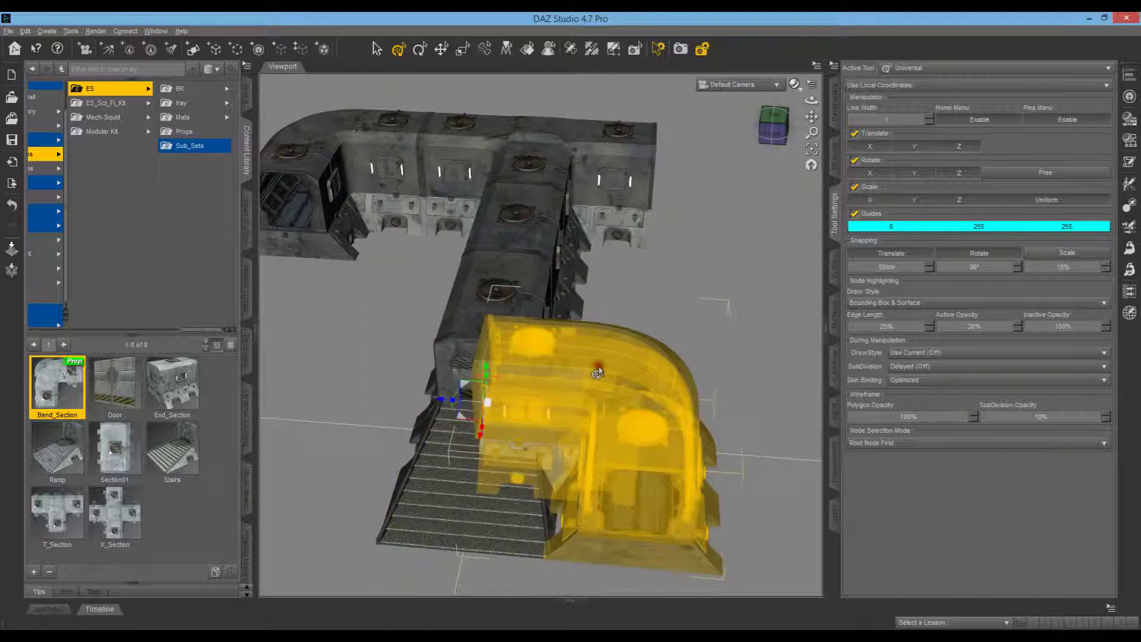
{"action": "left_click_drag", "start_coordinate": [459, 413], "coordinate": [640, 189]}
{"action": "scroll", "coordinate": [697, 390], "scroll_direction": "down", "scroll_amount": 1}
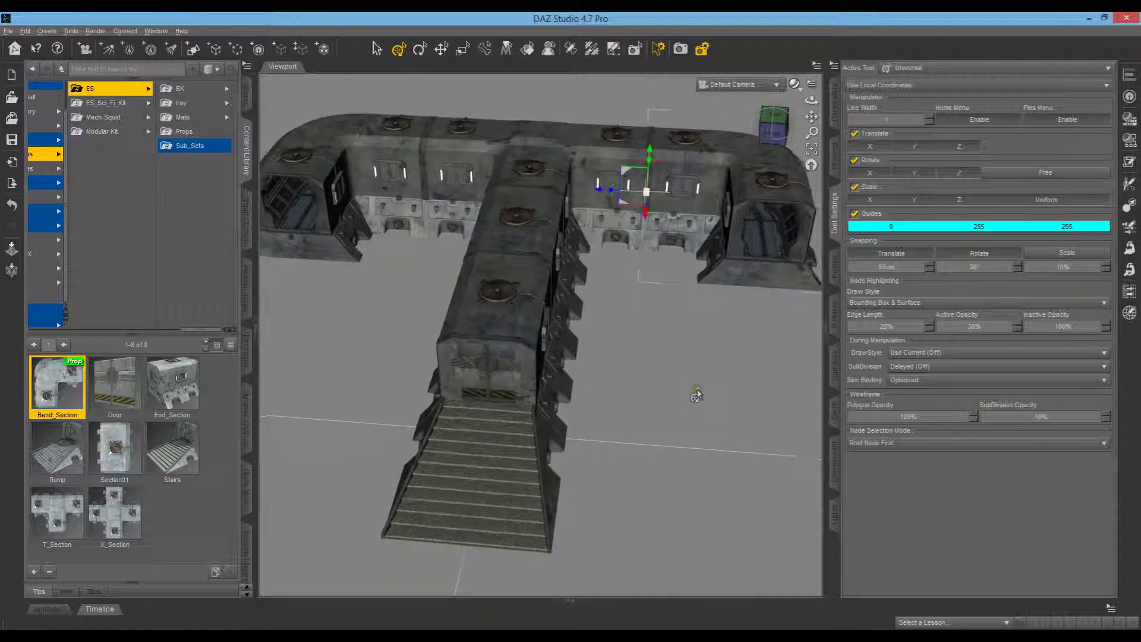
{"action": "scroll", "coordinate": [697, 396], "scroll_direction": "down", "scroll_amount": 3}
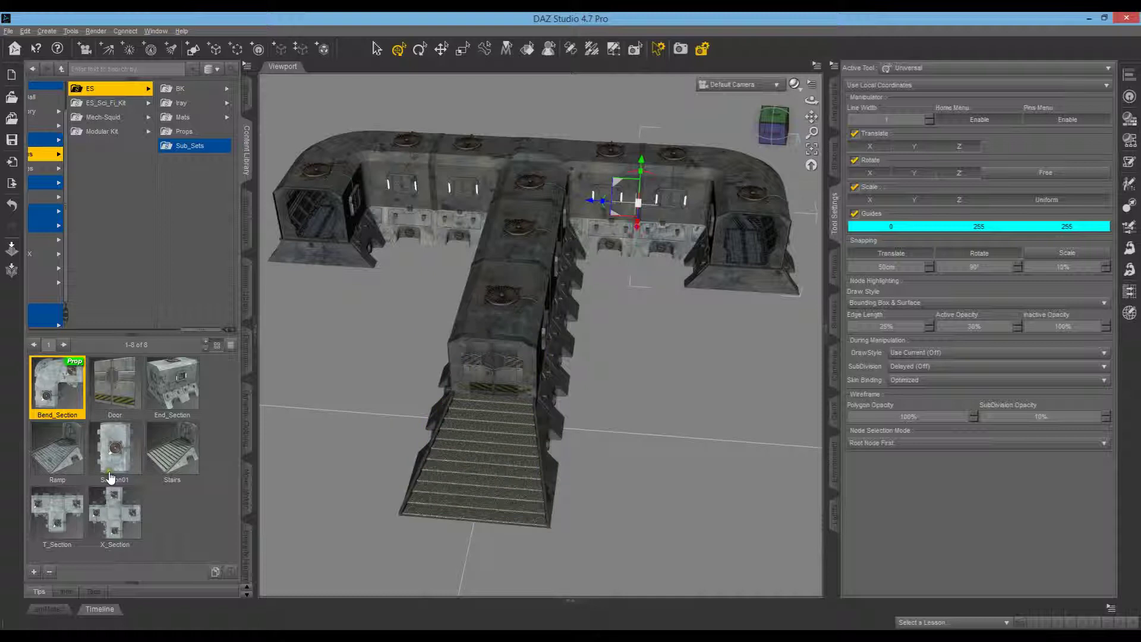
Step: Add a Ramp, rotate it 180° about the vertical axis and move it to the open end of the right bend section
{"action": "double_click", "coordinate": [62, 465]}
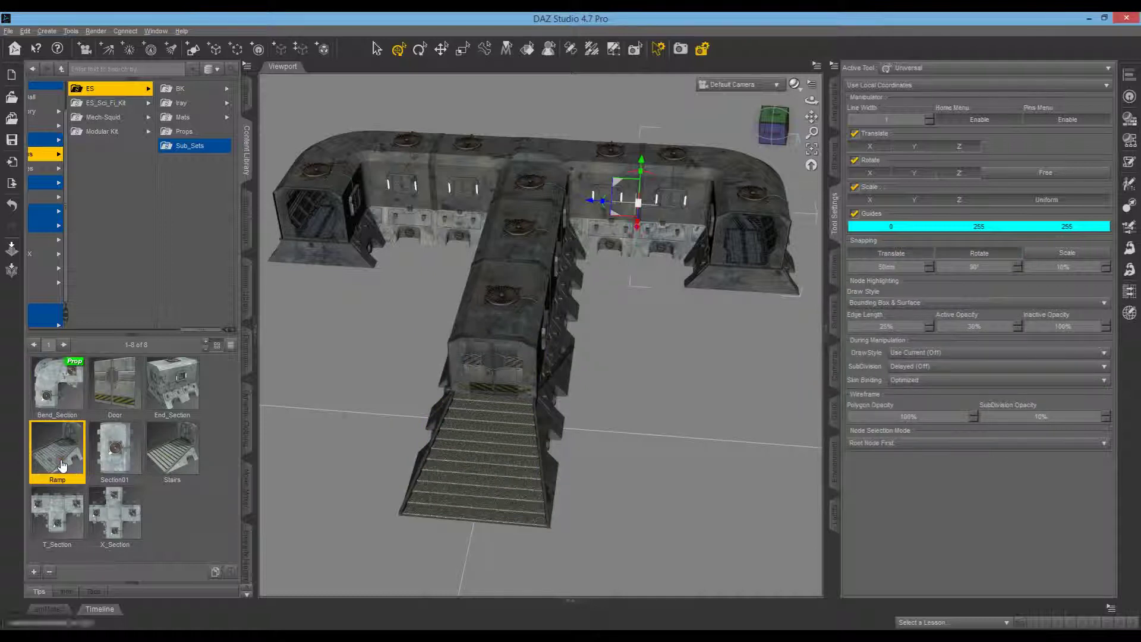
{"action": "left_click", "coordinate": [562, 385]}
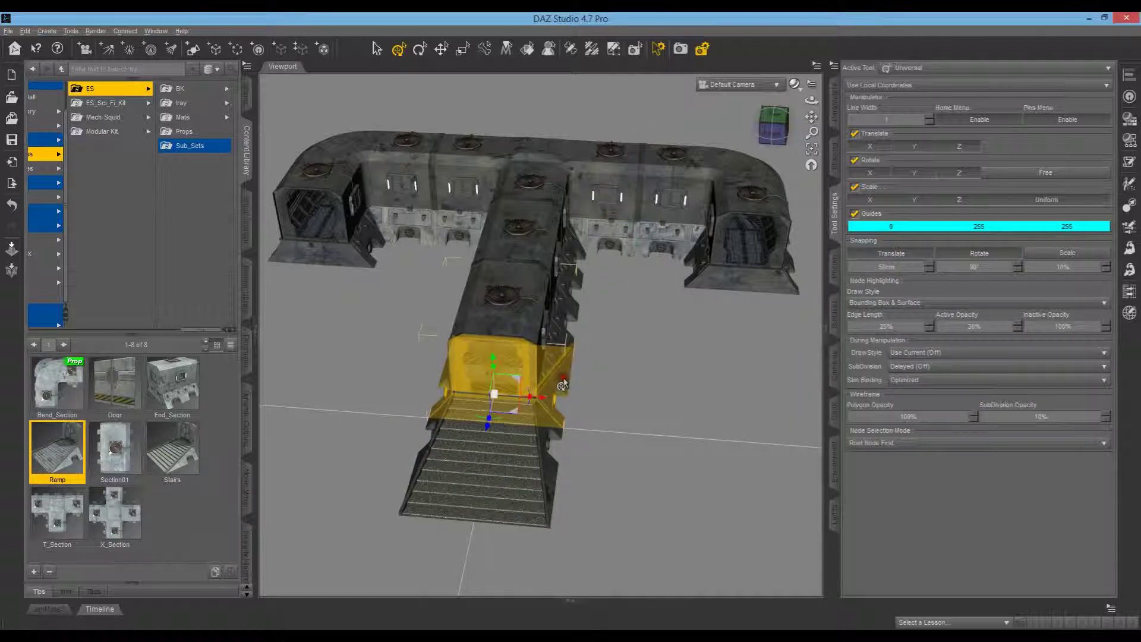
{"action": "left_click_drag", "start_coordinate": [484, 425], "coordinate": [478, 435]}
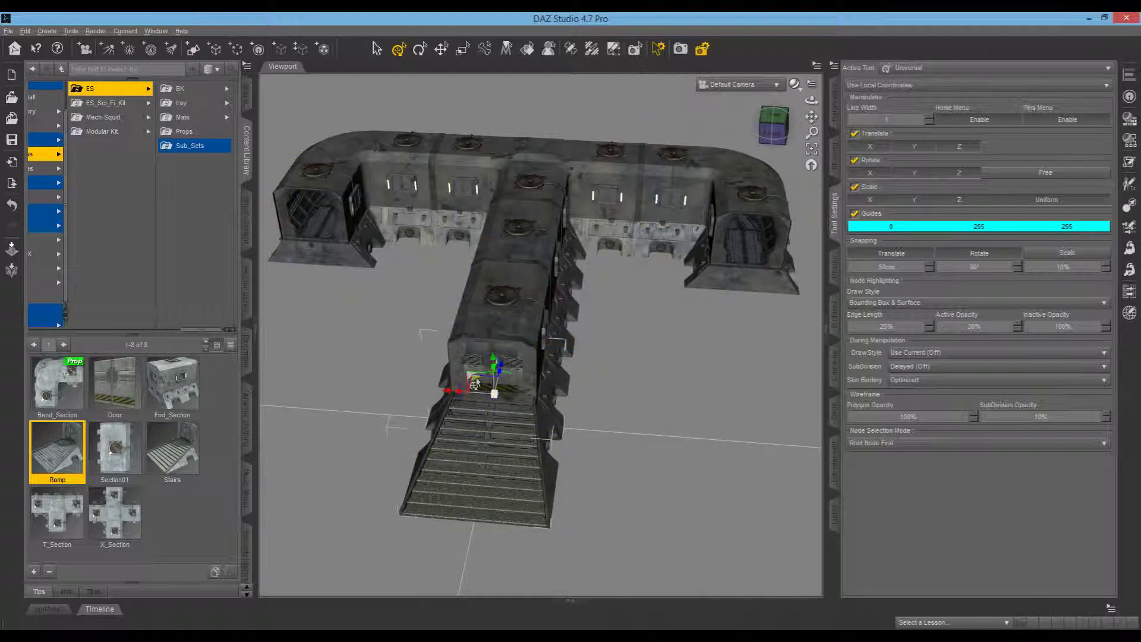
{"action": "left_click_drag", "start_coordinate": [474, 385], "coordinate": [740, 267]}
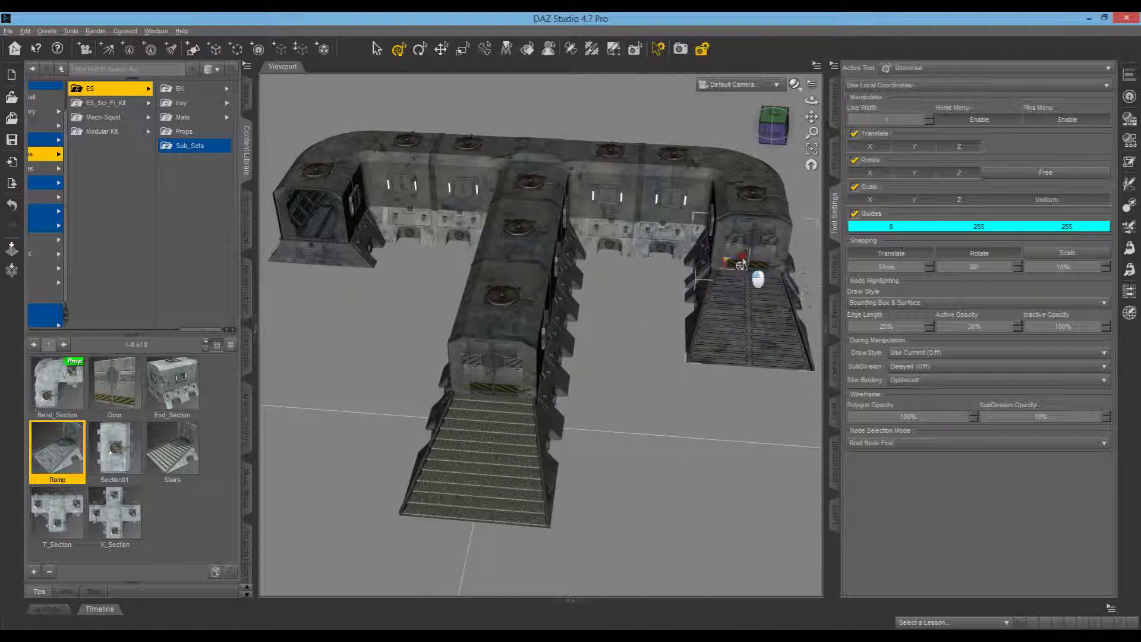
Step: Nudge the ramp back so it sits flush against the open end of the right bend section
{"action": "left_click_drag", "start_coordinate": [742, 264], "coordinate": [737, 260]}
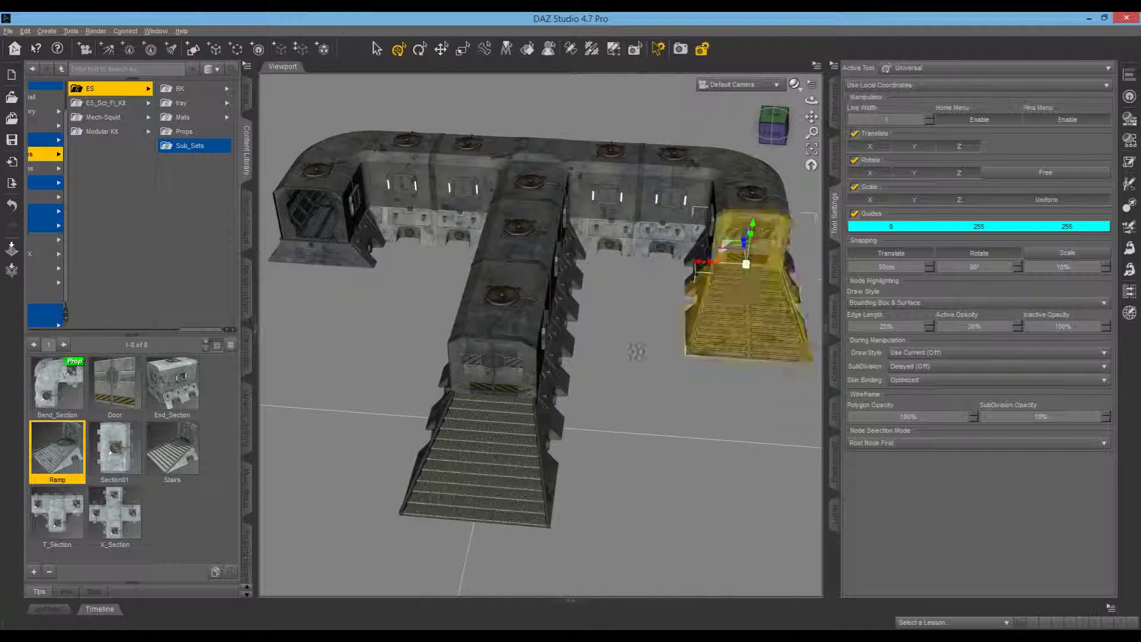
Step: Add another Ramp, rotate it 180° about the vertical axis and attach it to the open end of the left bend section
{"action": "double_click", "coordinate": [54, 465]}
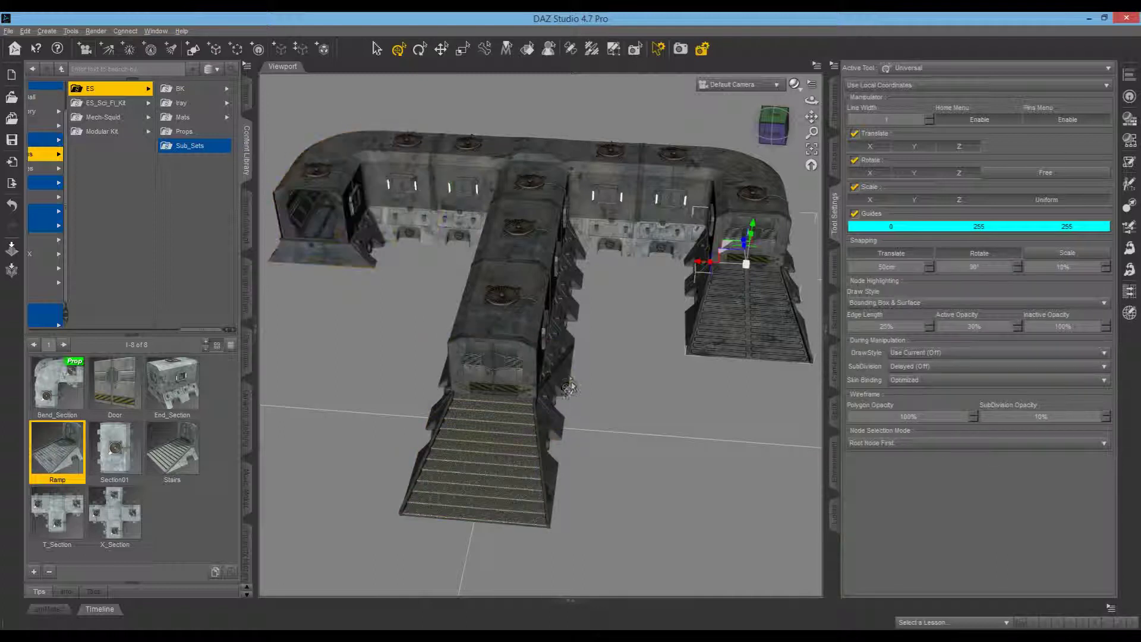
{"action": "left_click", "coordinate": [566, 385]}
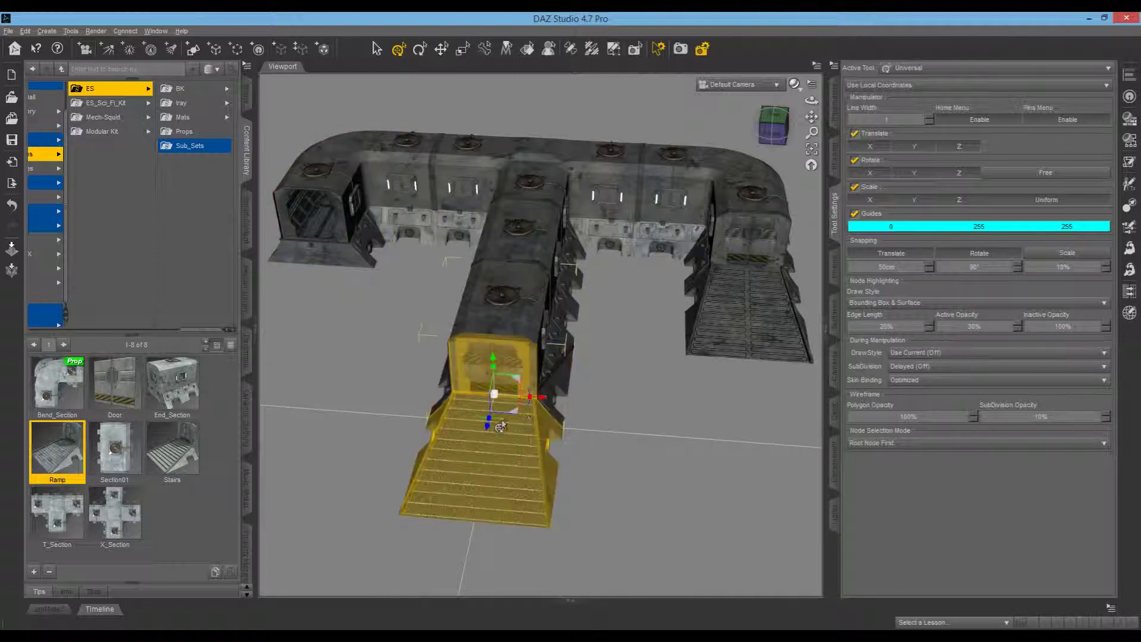
{"action": "left_click_drag", "start_coordinate": [500, 422], "coordinate": [429, 443]}
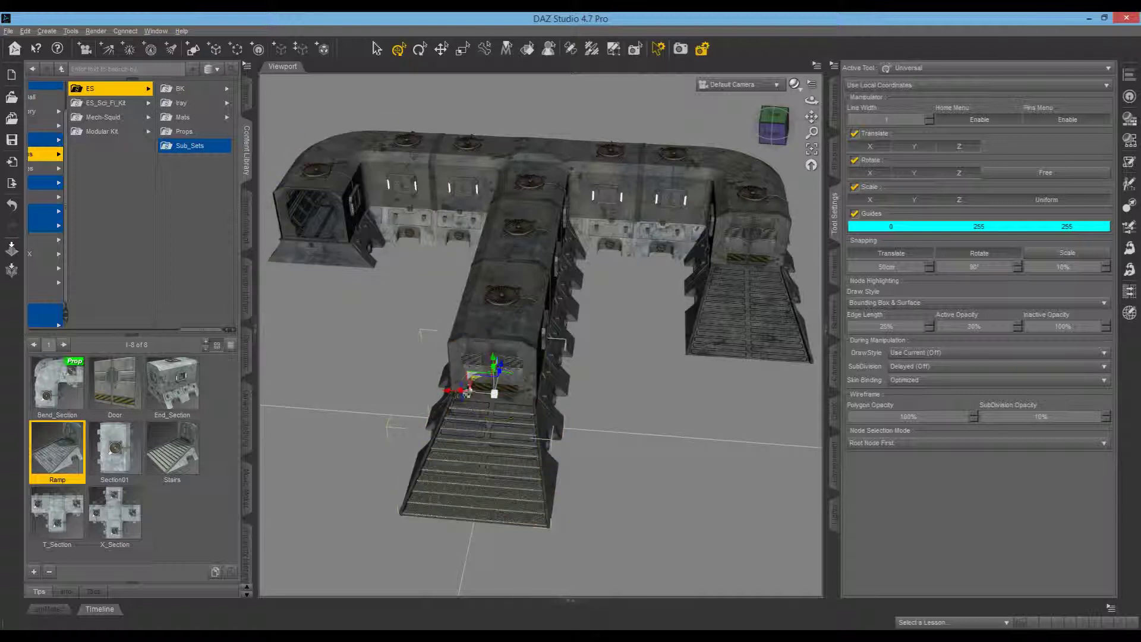
{"action": "left_click_drag", "start_coordinate": [472, 385], "coordinate": [301, 236]}
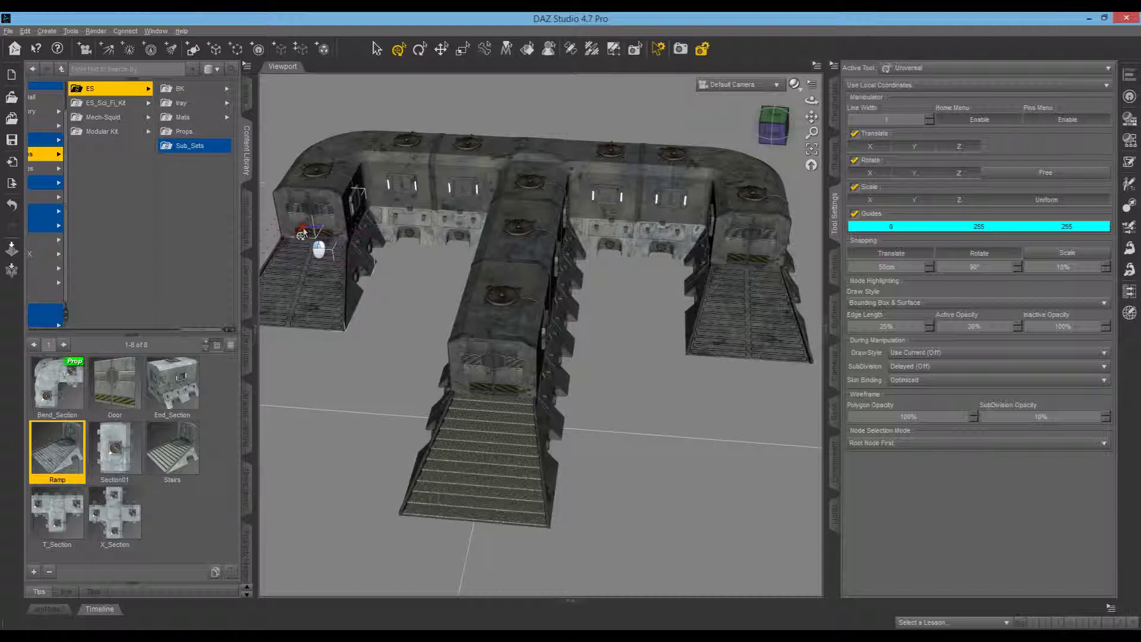
{"action": "left_click_drag", "start_coordinate": [774, 126], "coordinate": [731, 106]}
{"action": "left_click_drag", "start_coordinate": [569, 313], "coordinate": [571, 315]}
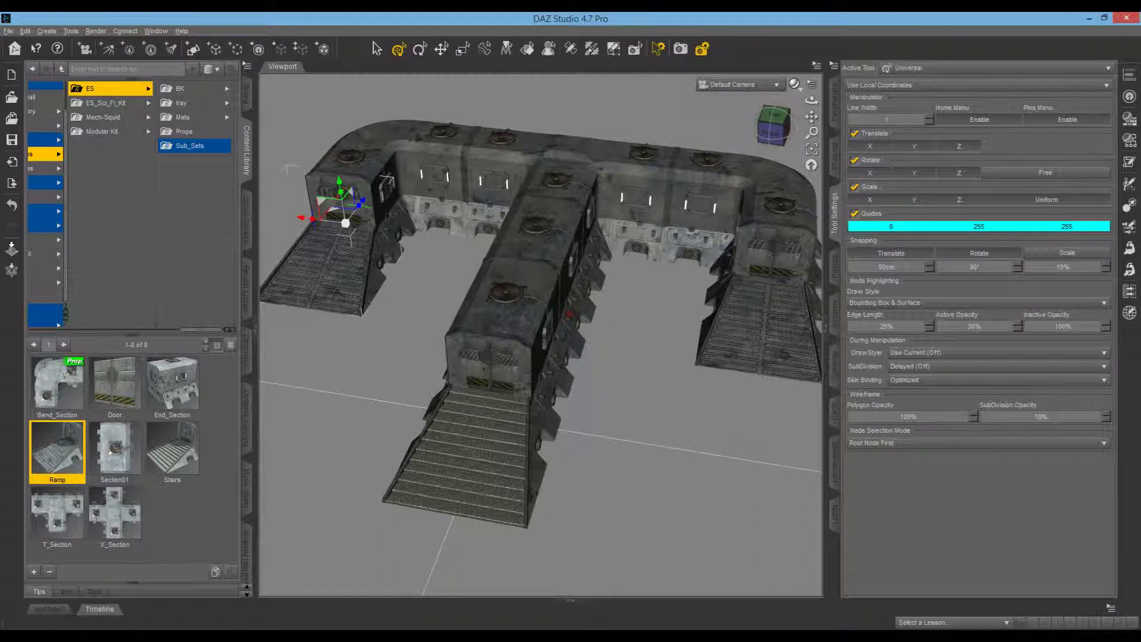